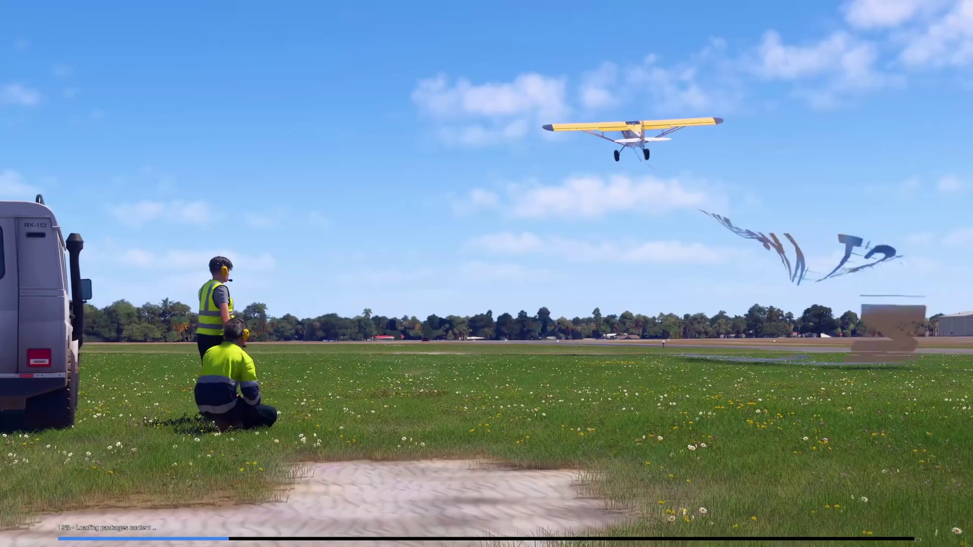
Open the Windows Start menu while the simulator keeps loading
{"action": "key", "text": "super"}
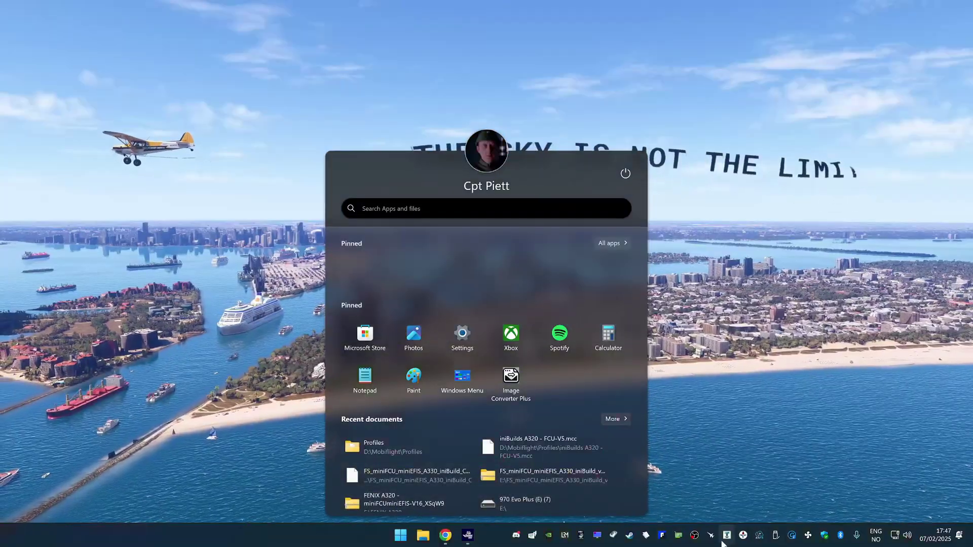
Launch MSI Afterburner from the taskbar and move its window down and left
{"action": "left_click", "coordinate": [725, 538]}
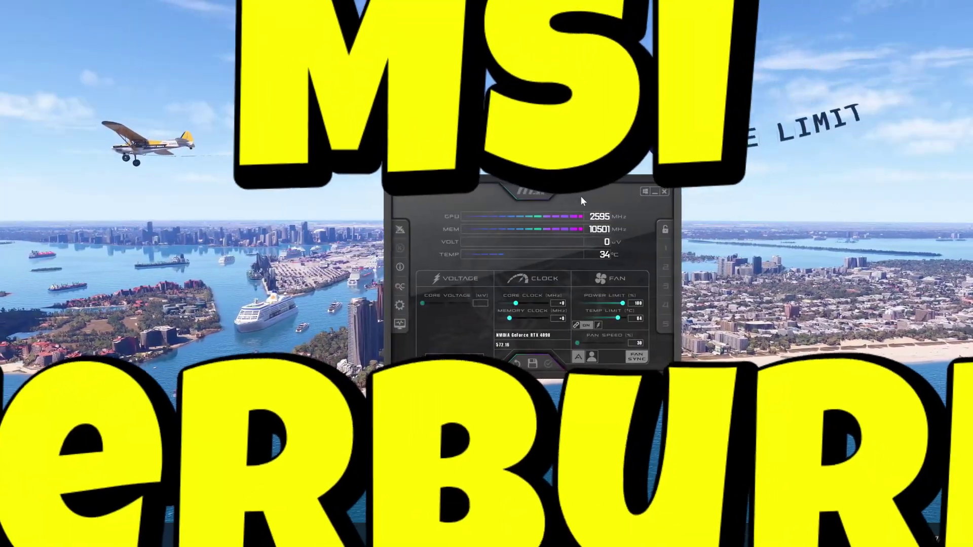
{"action": "left_click_drag", "start_coordinate": [580, 195], "coordinate": [574, 224]}
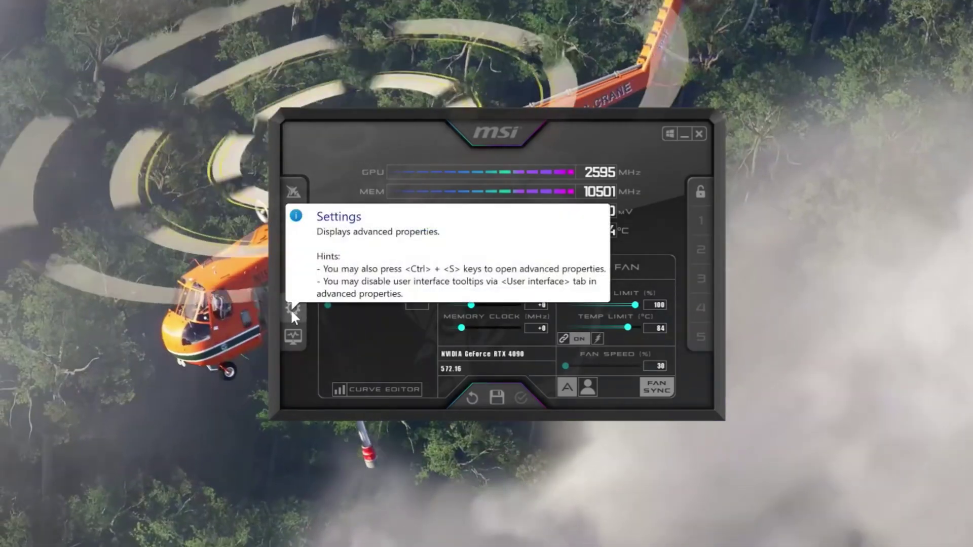
Open Afterburner properties, check the User Interface page, and keep the MSI Mystic skin
{"action": "left_click", "coordinate": [293, 309]}
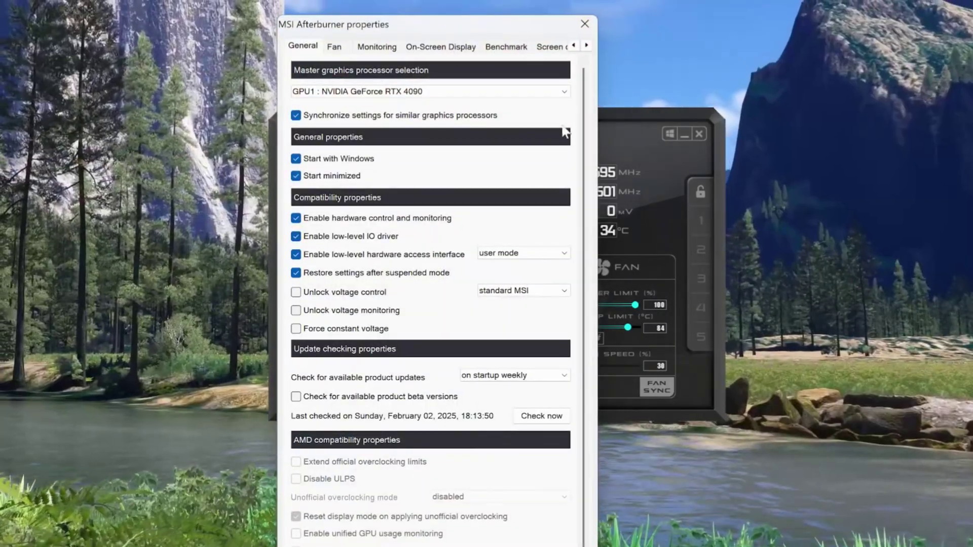
{"action": "left_click", "coordinate": [586, 45]}
{"action": "left_click", "coordinate": [586, 45]}
{"action": "left_click", "coordinate": [586, 45]}
{"action": "left_click", "coordinate": [586, 45]}
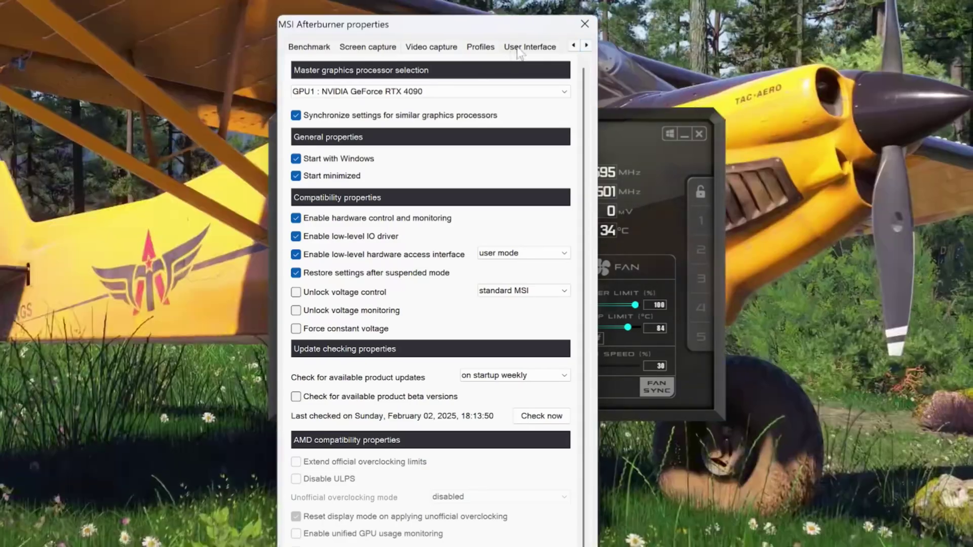
{"action": "left_click", "coordinate": [519, 47]}
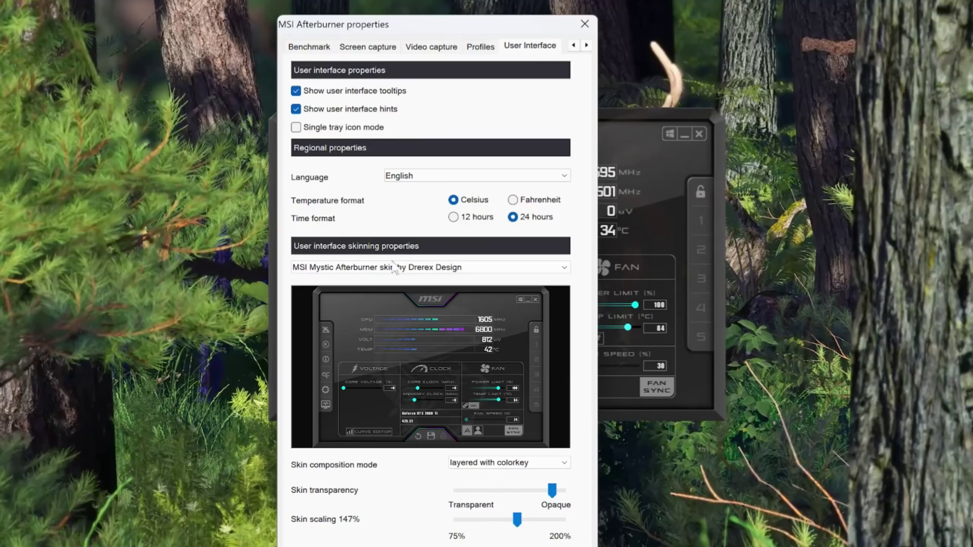
{"action": "left_click", "coordinate": [394, 267]}
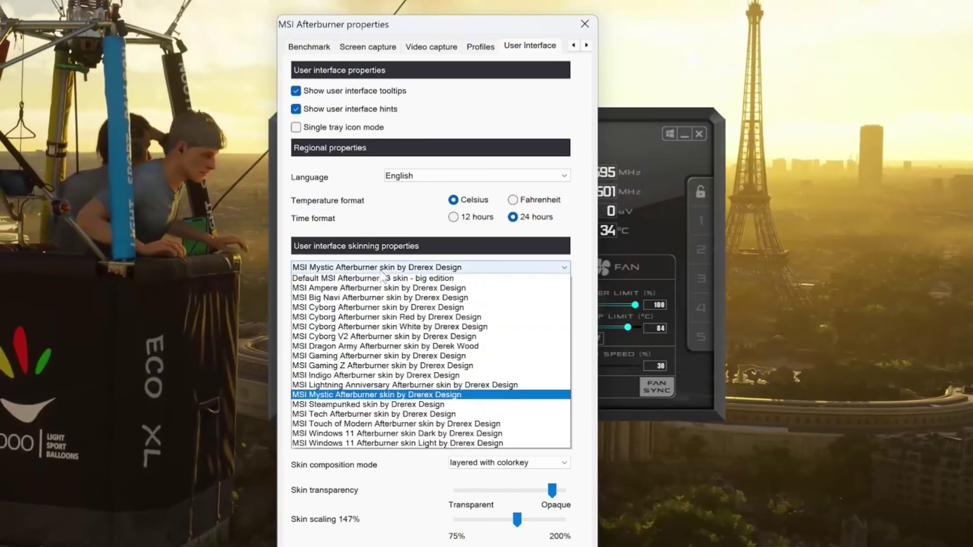
{"action": "left_click", "coordinate": [381, 273]}
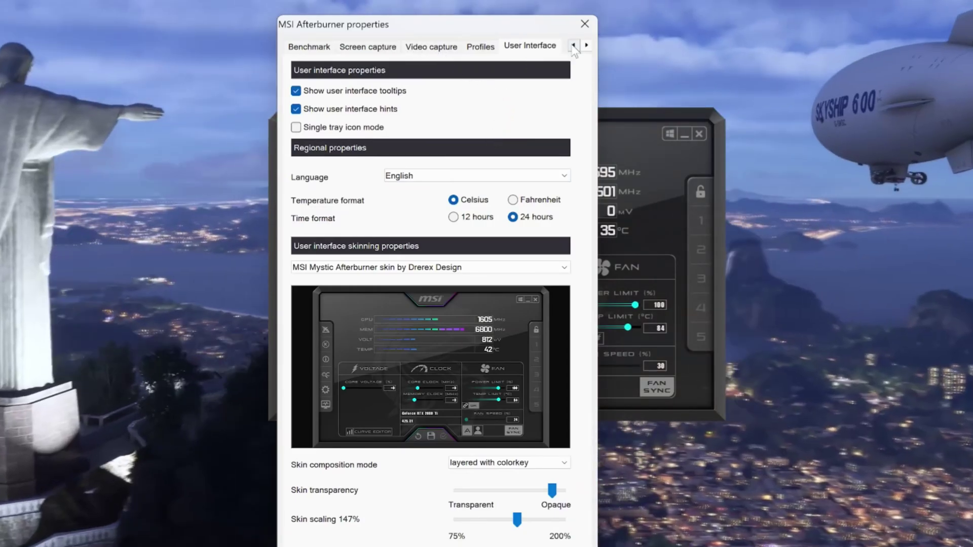
{"action": "left_click", "coordinate": [574, 45]}
{"action": "left_click", "coordinate": [574, 45]}
{"action": "left_click", "coordinate": [573, 45]}
{"action": "left_click", "coordinate": [573, 45]}
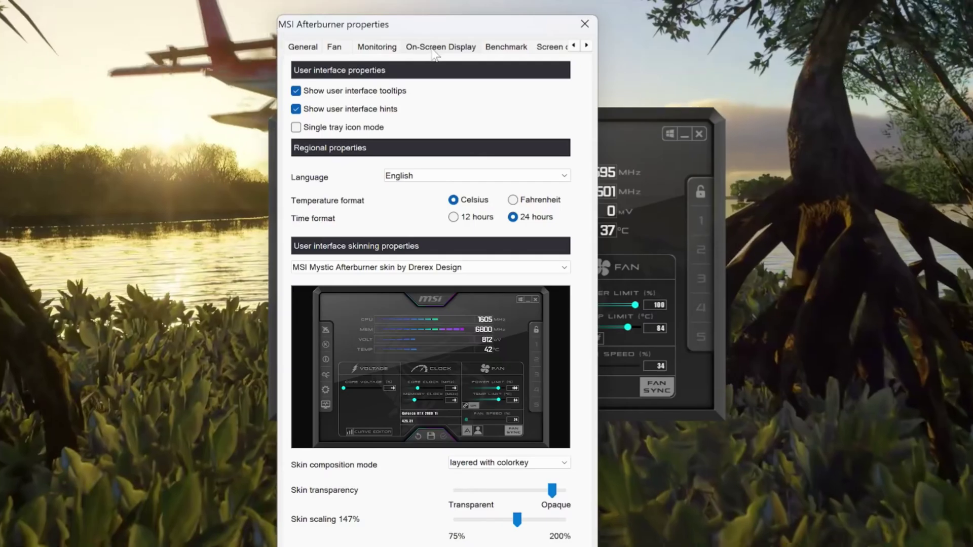
Review Afterburner's On-Screen Display and Monitoring tabs, then enter the sim menu and minimize SimBrief
{"action": "left_click", "coordinate": [433, 50]}
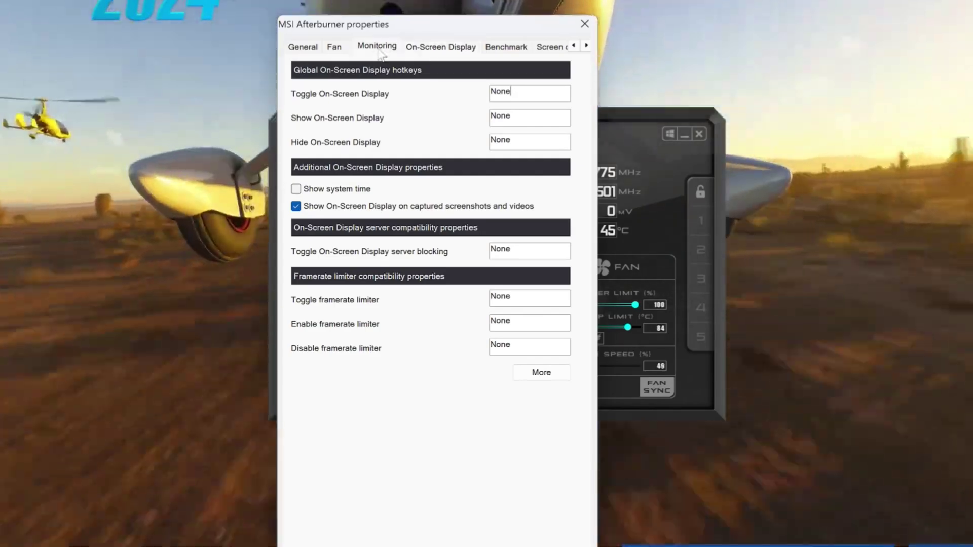
{"action": "left_click", "coordinate": [380, 51]}
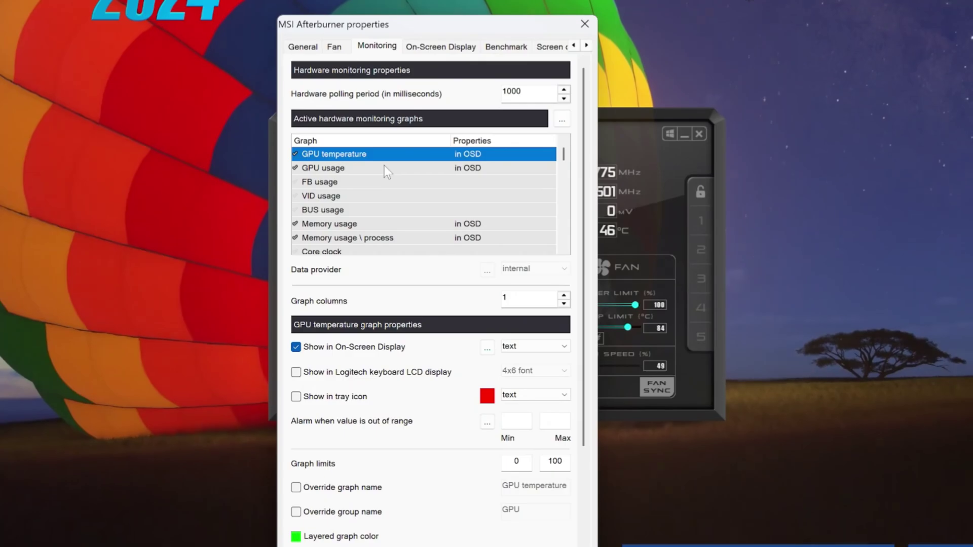
{"action": "mouse_move", "coordinate": [382, 164]}
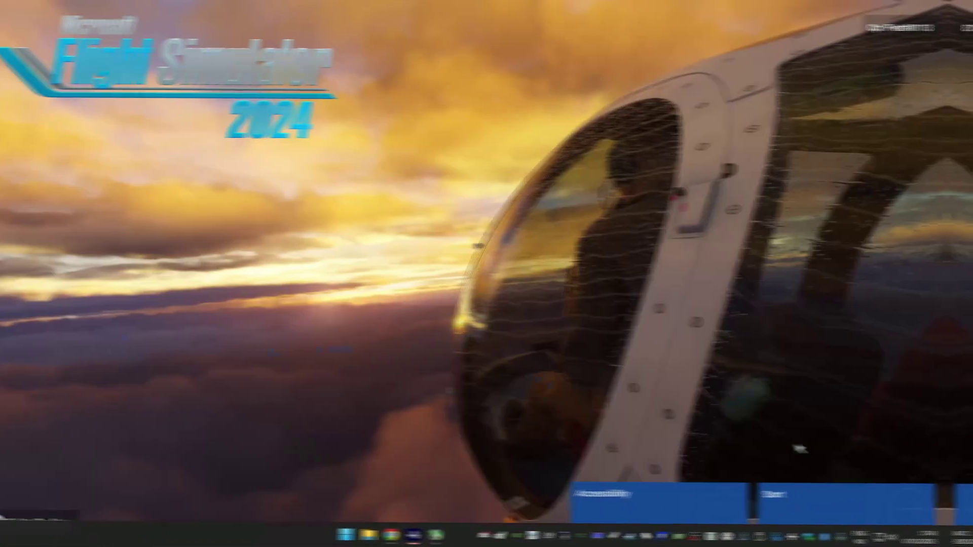
{"action": "left_click", "coordinate": [834, 502]}
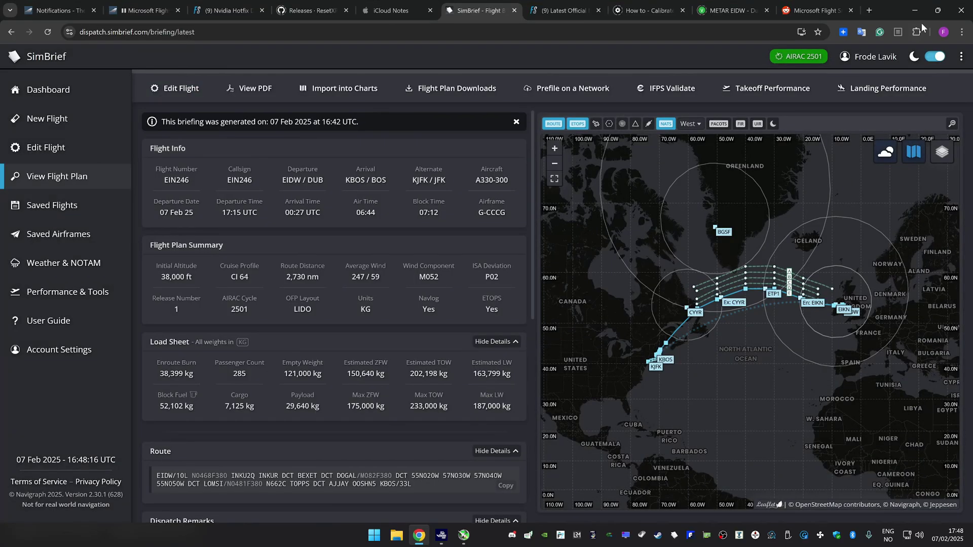
{"action": "left_click", "coordinate": [908, 6]}
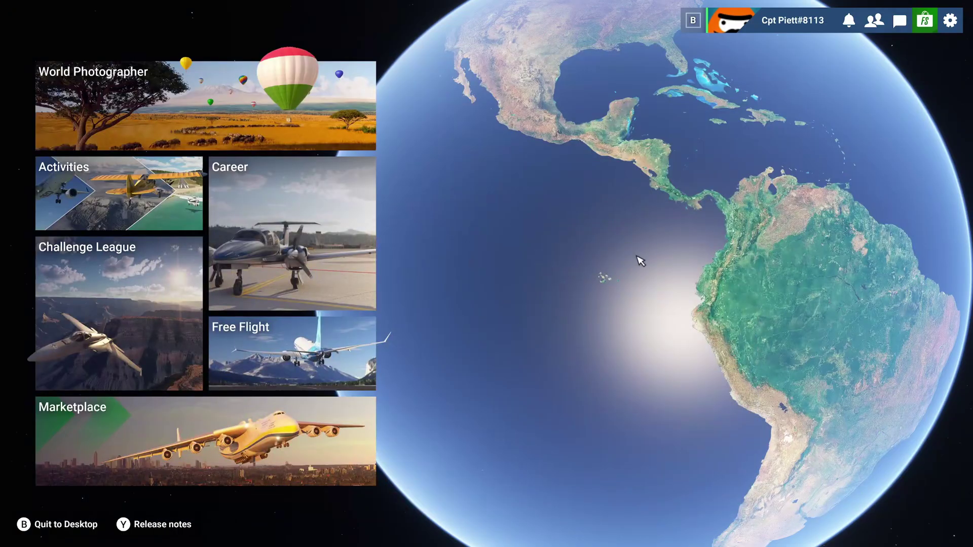
Open Free Flight and bring up the Change Aircraft list
{"action": "left_click", "coordinate": [313, 354]}
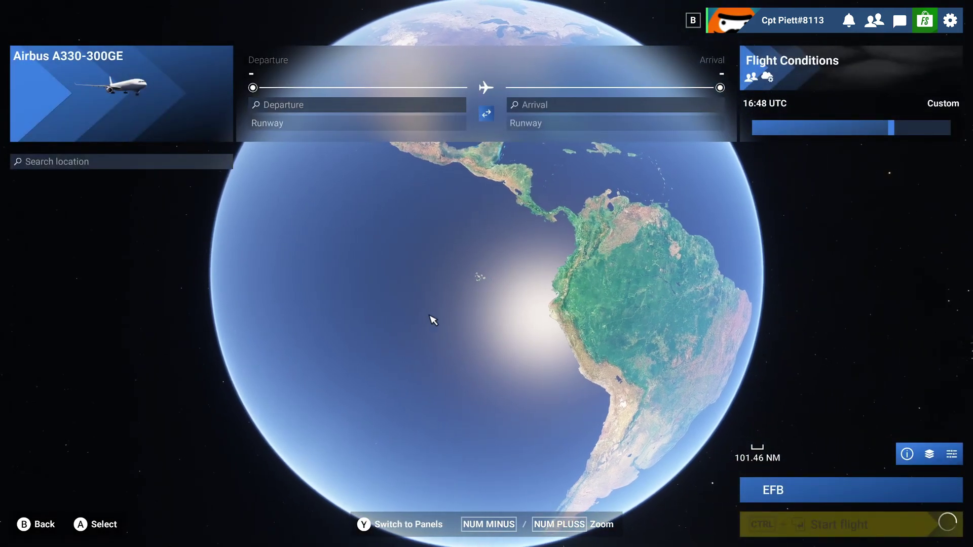
{"action": "left_click", "coordinate": [143, 104]}
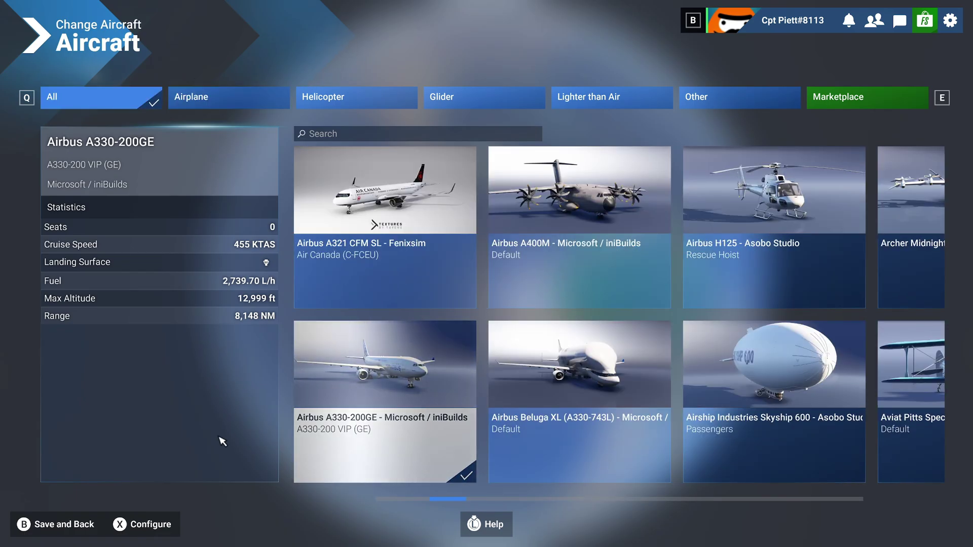
Choose the Aer Lingus EI-EIN livery in the aircraft configuration and save it
{"action": "left_click", "coordinate": [163, 523]}
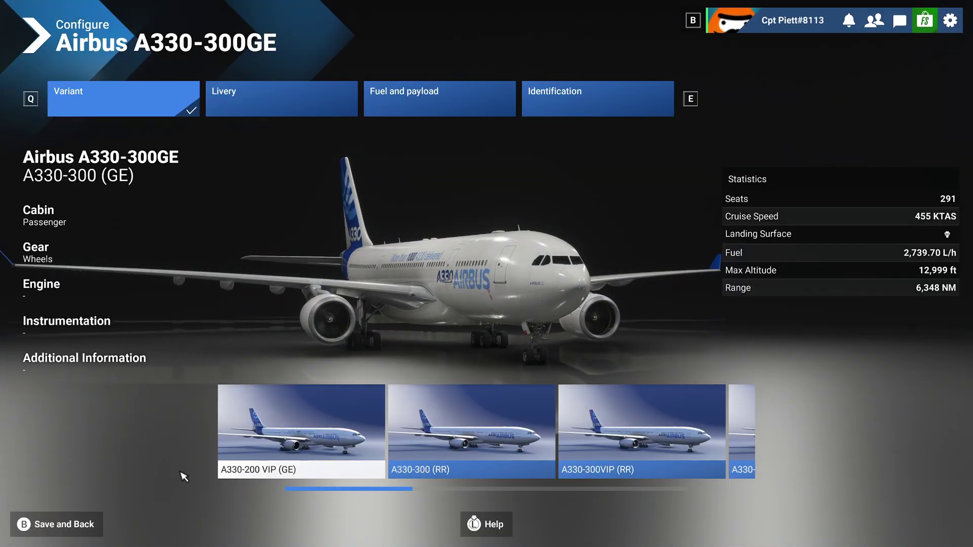
{"action": "left_click", "coordinate": [281, 99]}
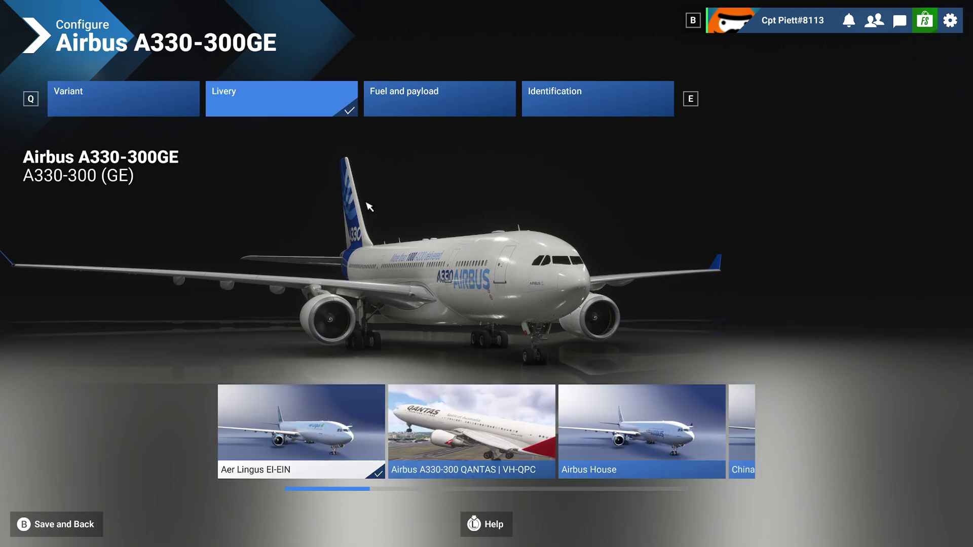
{"action": "left_click", "coordinate": [455, 448]}
{"action": "left_click", "coordinate": [327, 454]}
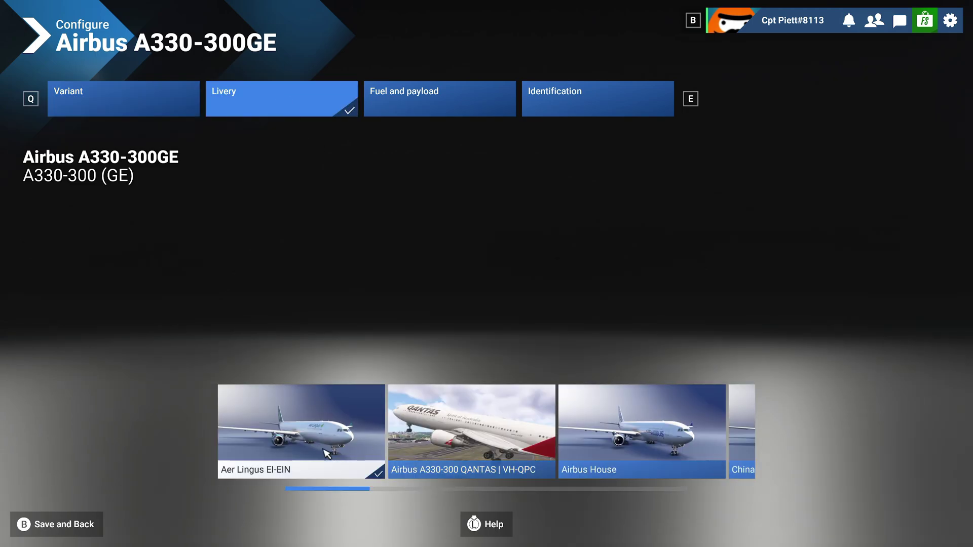
{"action": "left_click", "coordinate": [51, 525]}
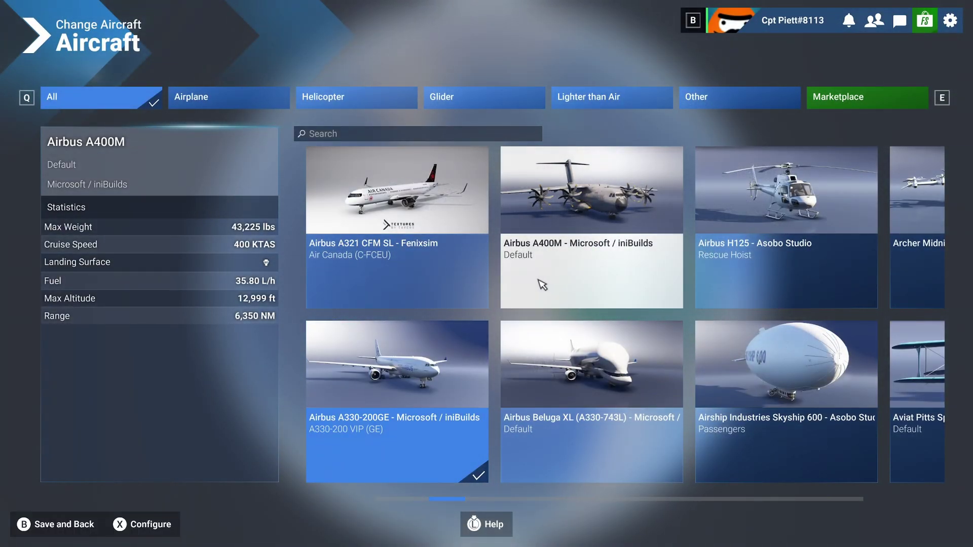
Confirm the A330-300GE livery configuration, save, and return to the world map
{"action": "left_click", "coordinate": [141, 528]}
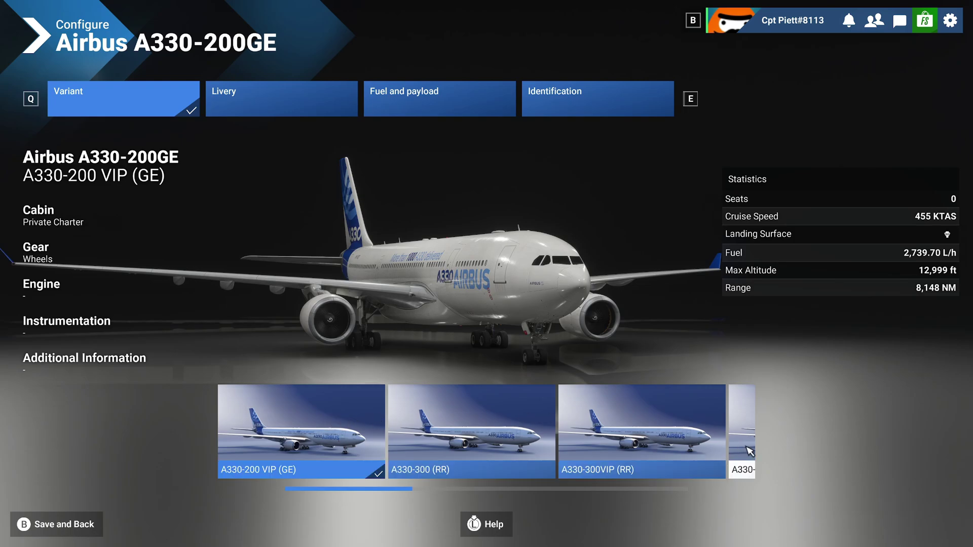
{"action": "left_click", "coordinate": [327, 451]}
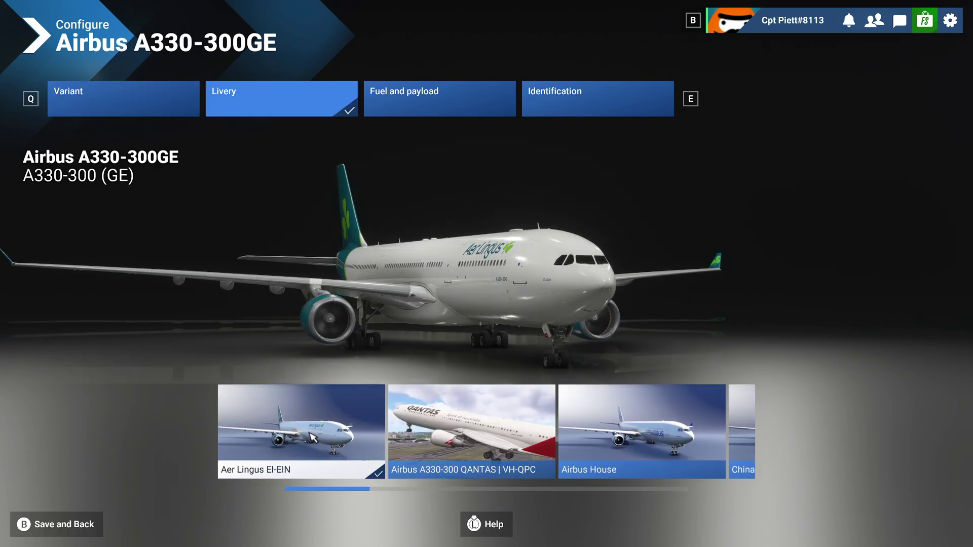
{"action": "left_click", "coordinate": [48, 525]}
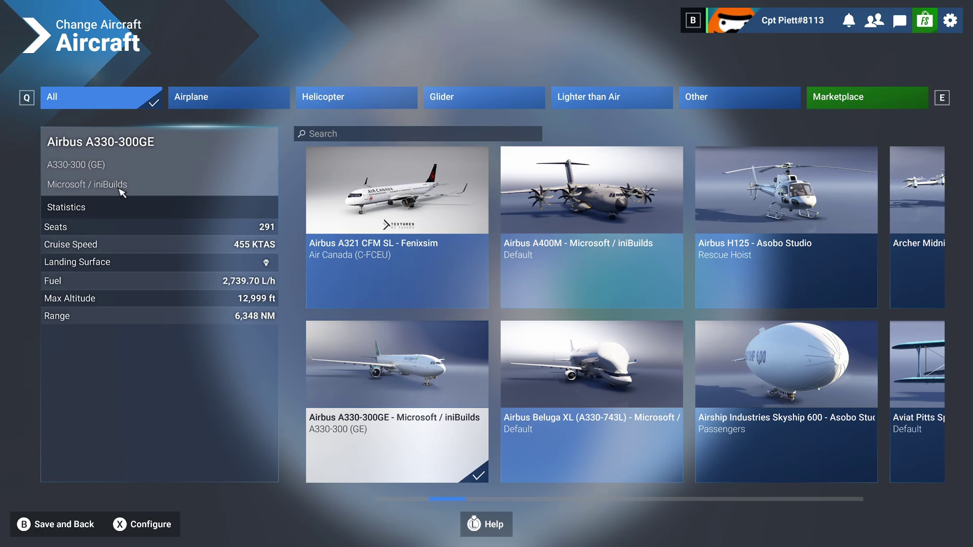
{"action": "left_click", "coordinate": [40, 528]}
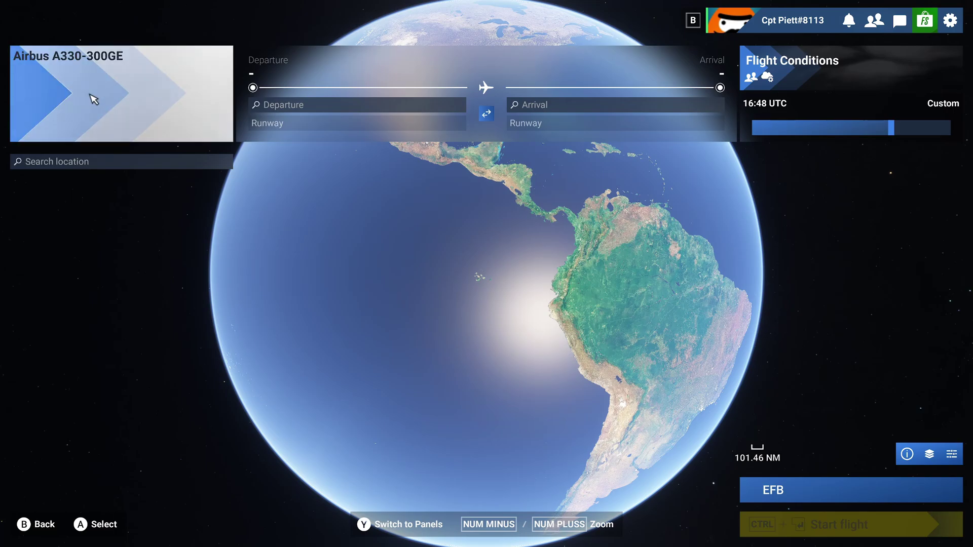
Depart from EIDW Dublin Intl runway 28R at 10:19 UTC and start the flight
{"action": "left_click", "coordinate": [322, 111]}
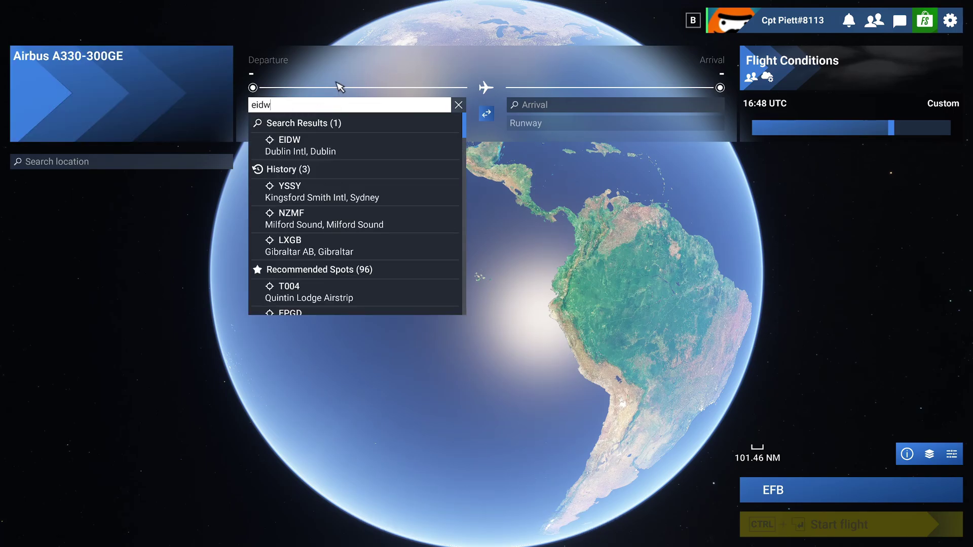
{"action": "left_click", "coordinate": [320, 145]}
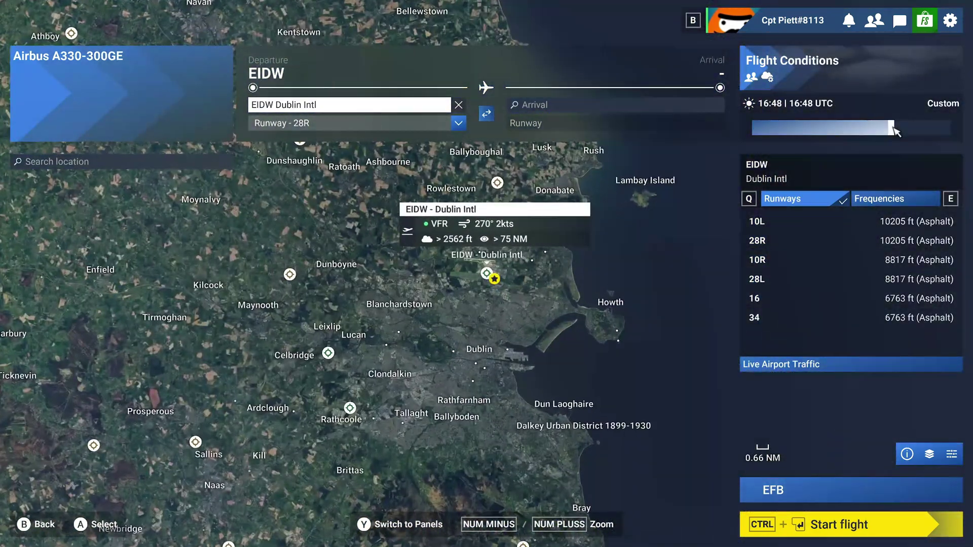
{"action": "left_click", "coordinate": [839, 127]}
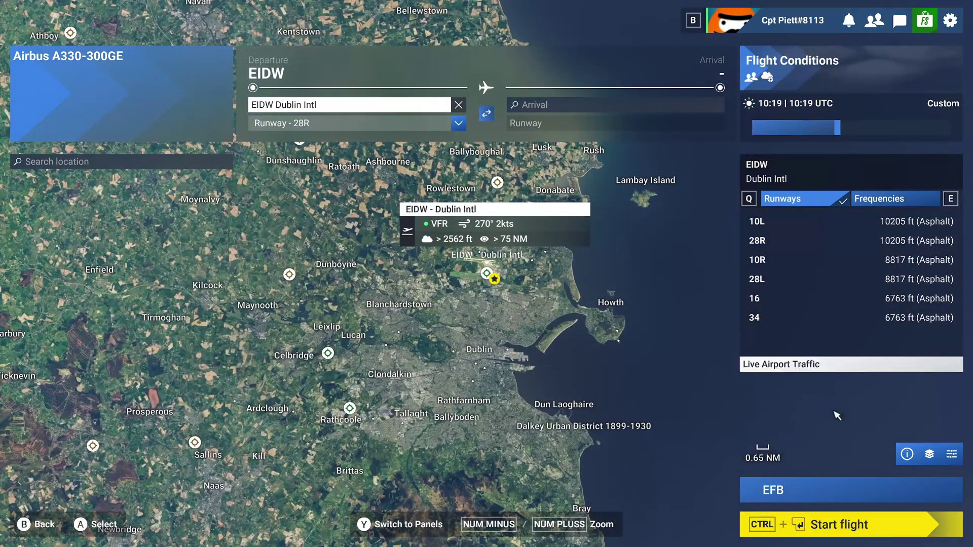
{"action": "key", "text": "ctrl+Return"}
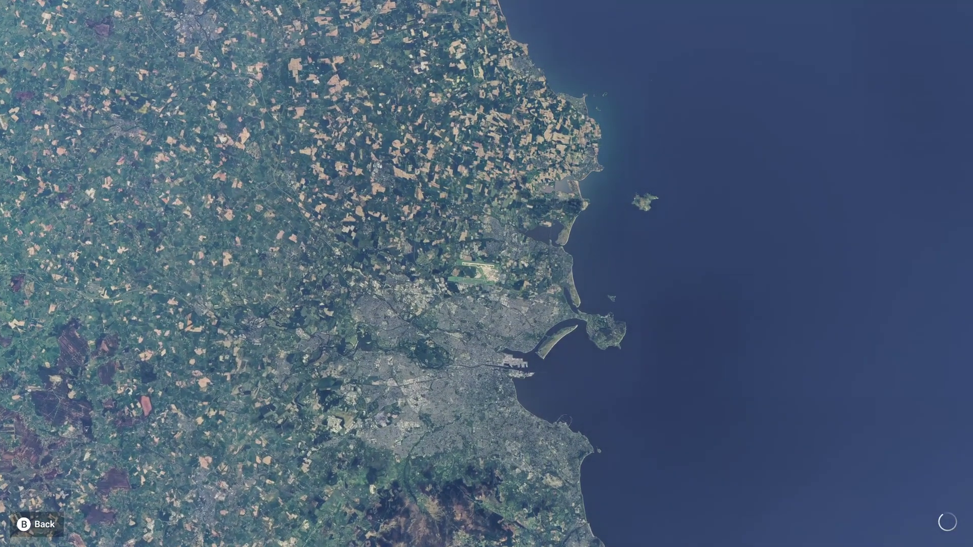
In Afterburner's Monitoring settings, enable the GPU temperature graph for the on-screen display
{"action": "key", "text": "super"}
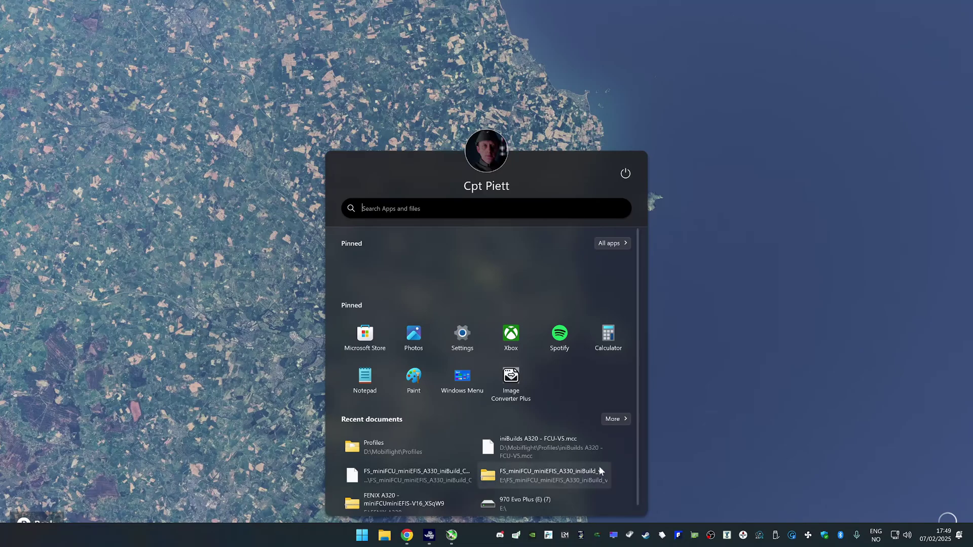
{"action": "left_click", "coordinate": [448, 541]}
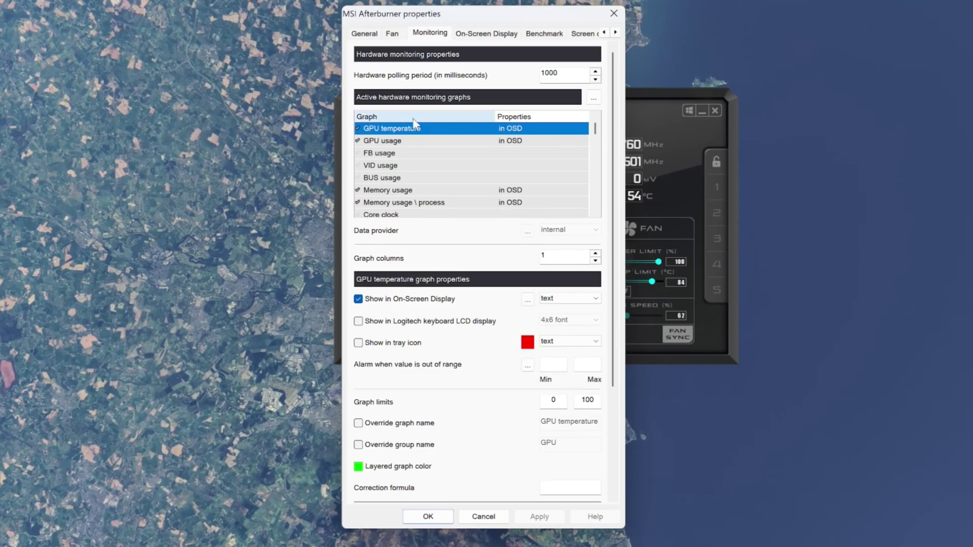
{"action": "mouse_move", "coordinate": [413, 133]}
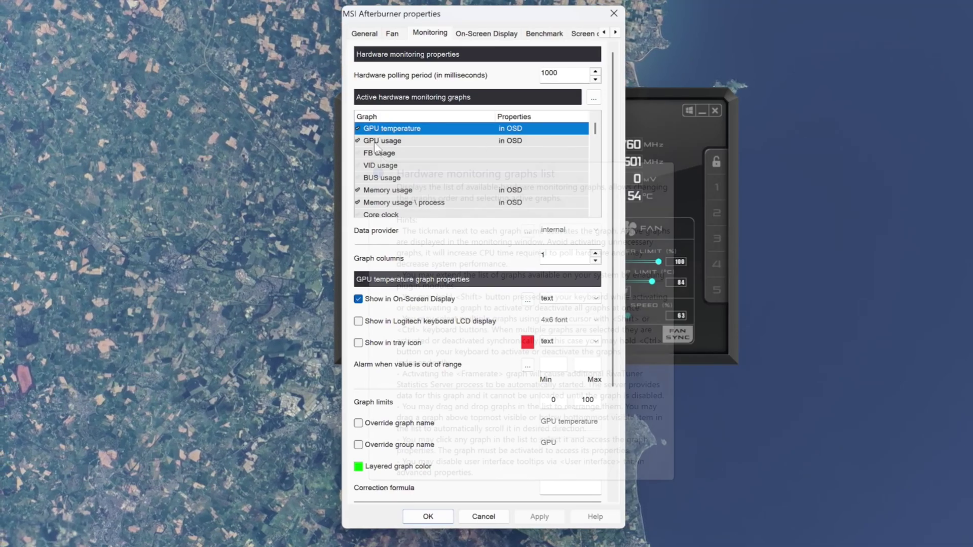
{"action": "mouse_move", "coordinate": [400, 208]}
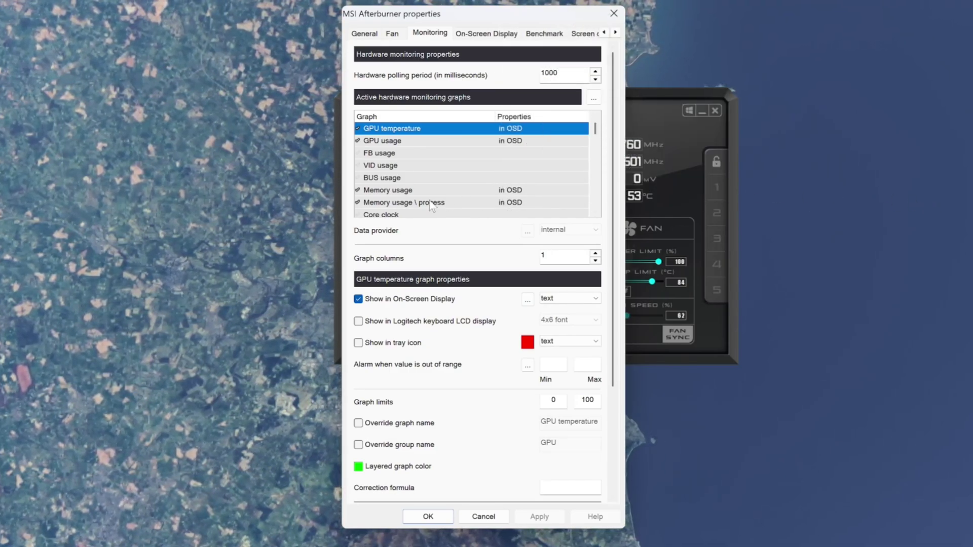
{"action": "scroll", "coordinate": [429, 203], "scroll_direction": "down", "scroll_amount": 3}
{"action": "scroll", "coordinate": [460, 194], "scroll_direction": "down", "scroll_amount": 5}
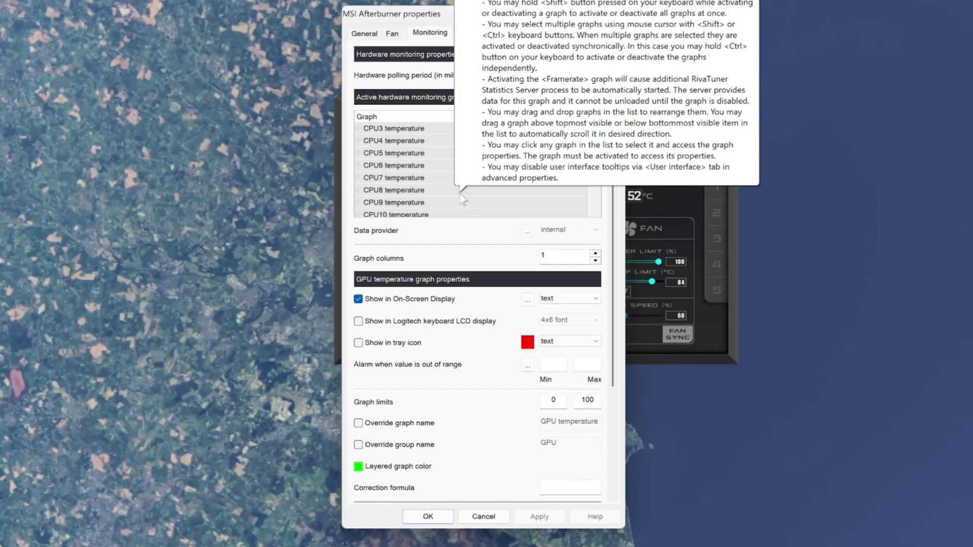
{"action": "scroll", "coordinate": [460, 193], "scroll_direction": "up", "scroll_amount": 10}
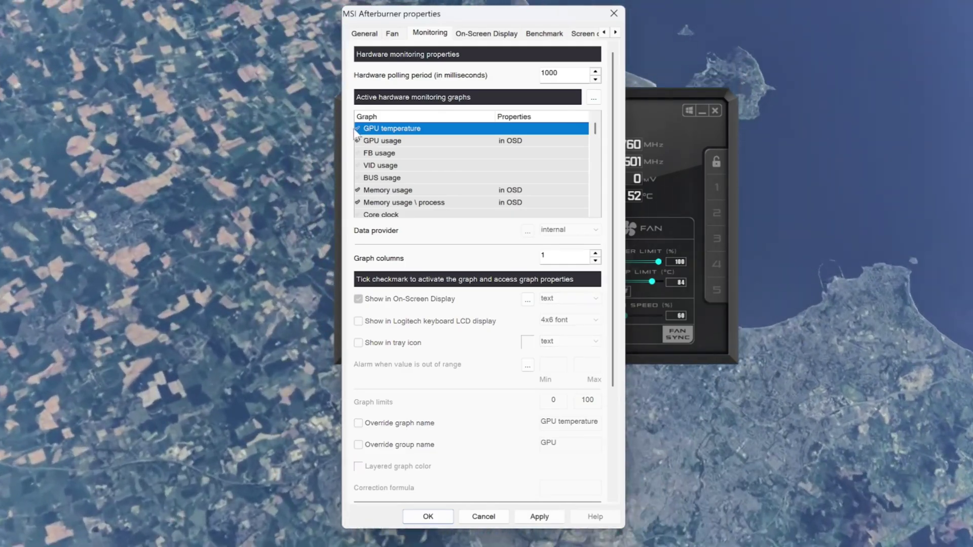
{"action": "left_click", "coordinate": [358, 129]}
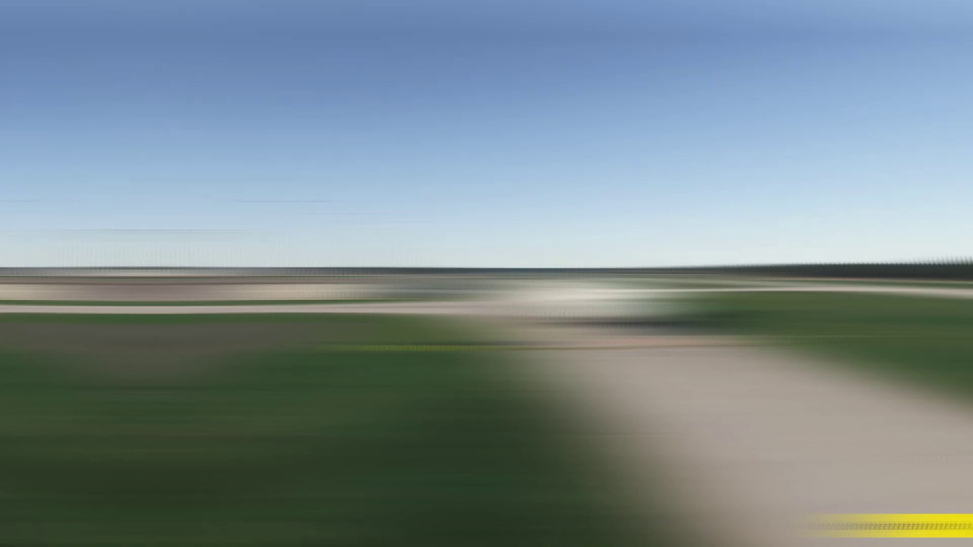
Start the flight, switch to the external view of the A330, then show the desktop
{"action": "left_click", "coordinate": [869, 532]}
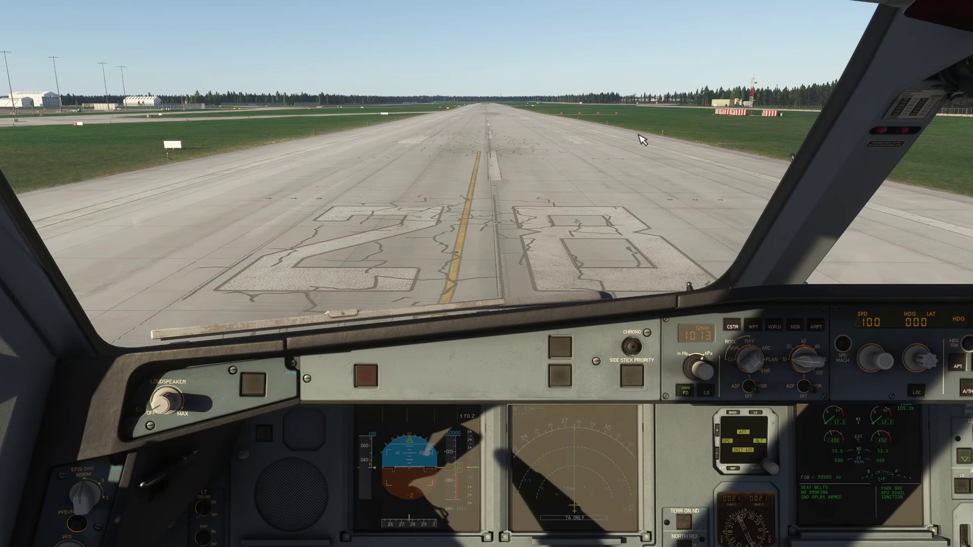
{"action": "key", "text": "End"}
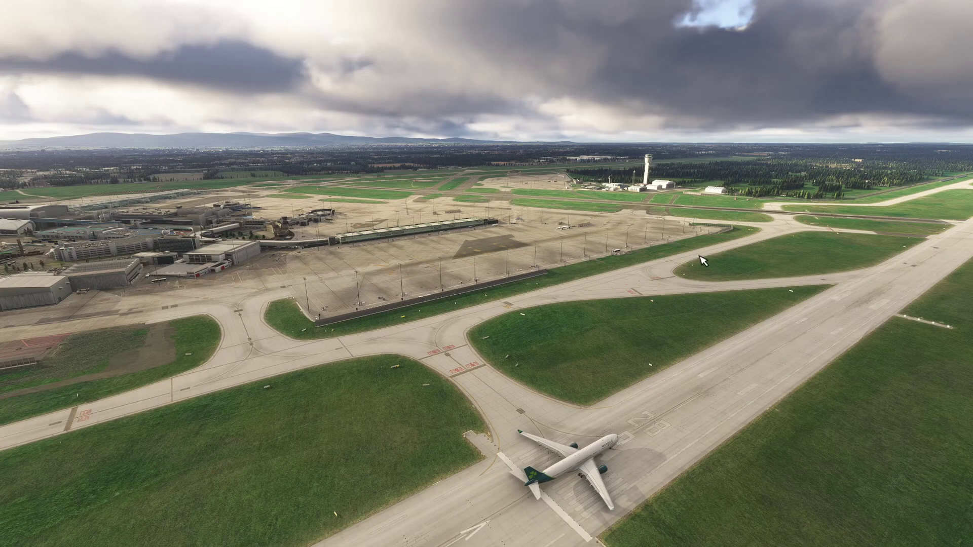
{"action": "key", "text": "super+d"}
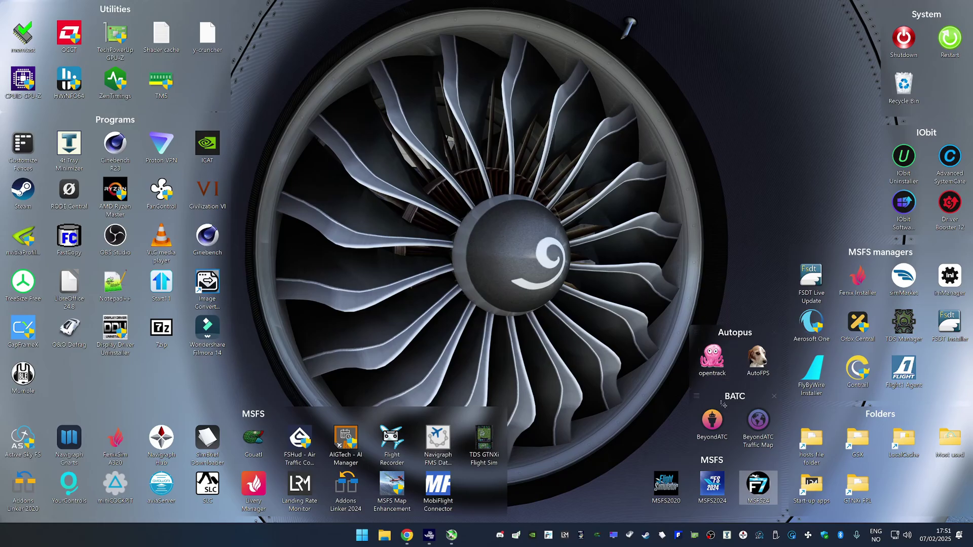
Launch BeyondATC from the desktop and choose Fly! to connect it to the sim
{"action": "double_click", "coordinate": [711, 422]}
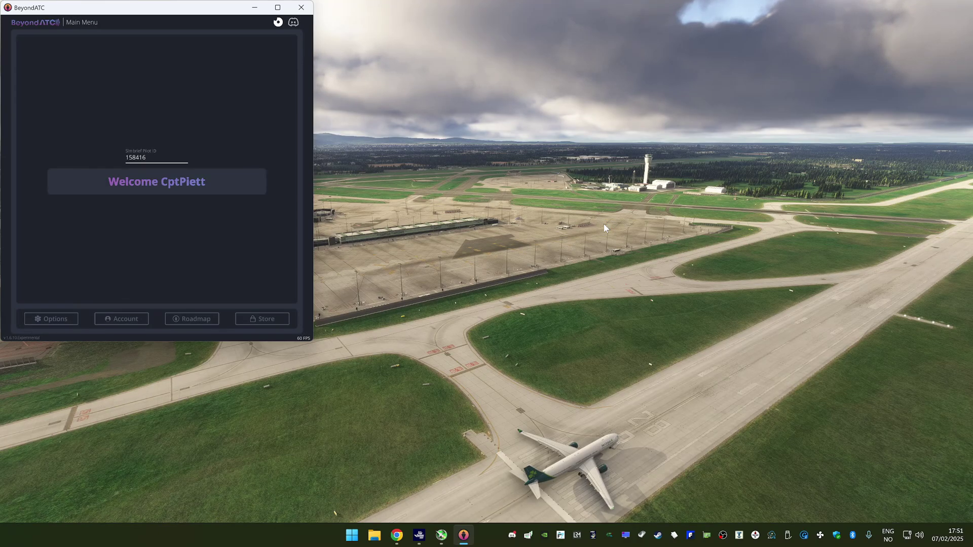
{"action": "left_click", "coordinate": [156, 182]}
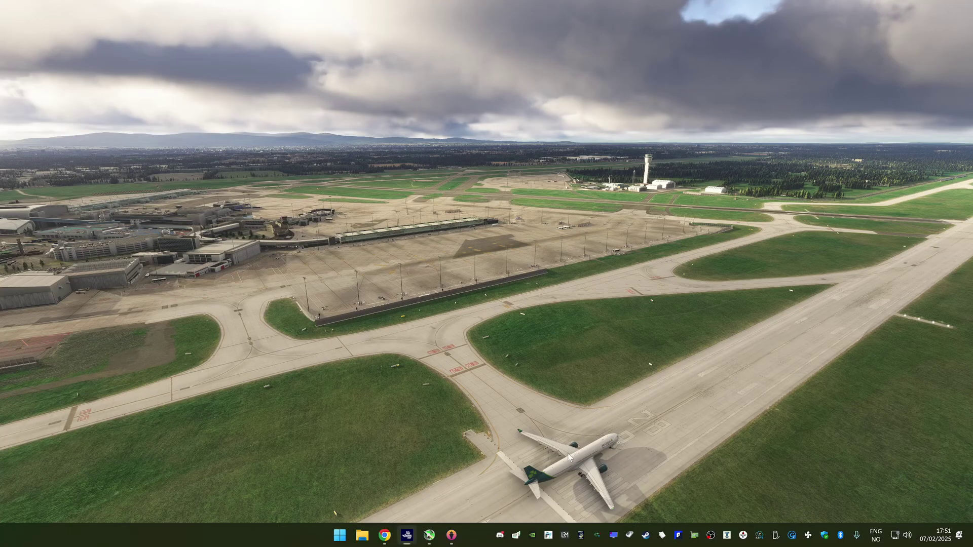
{"action": "key", "text": "super"}
{"action": "left_click", "coordinate": [429, 536]}
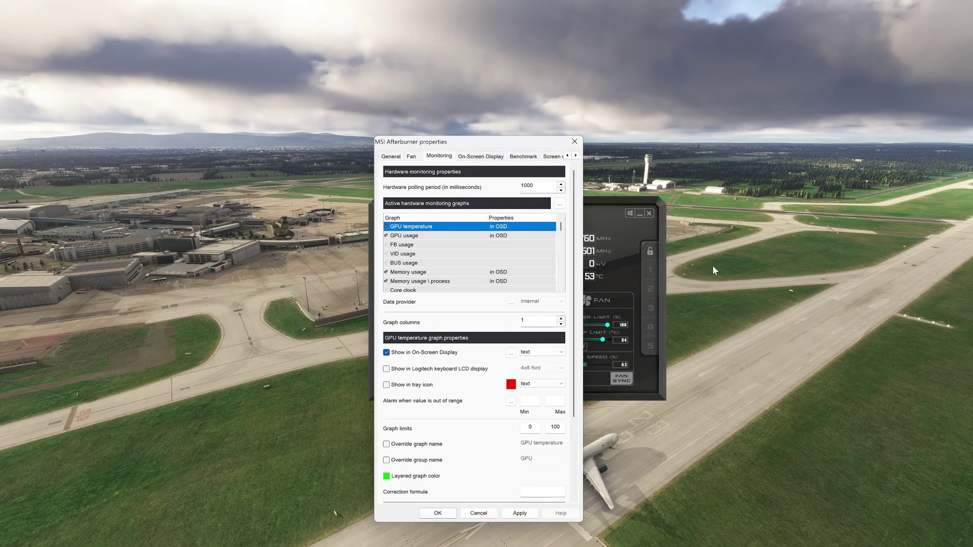
{"action": "left_click", "coordinate": [386, 227]}
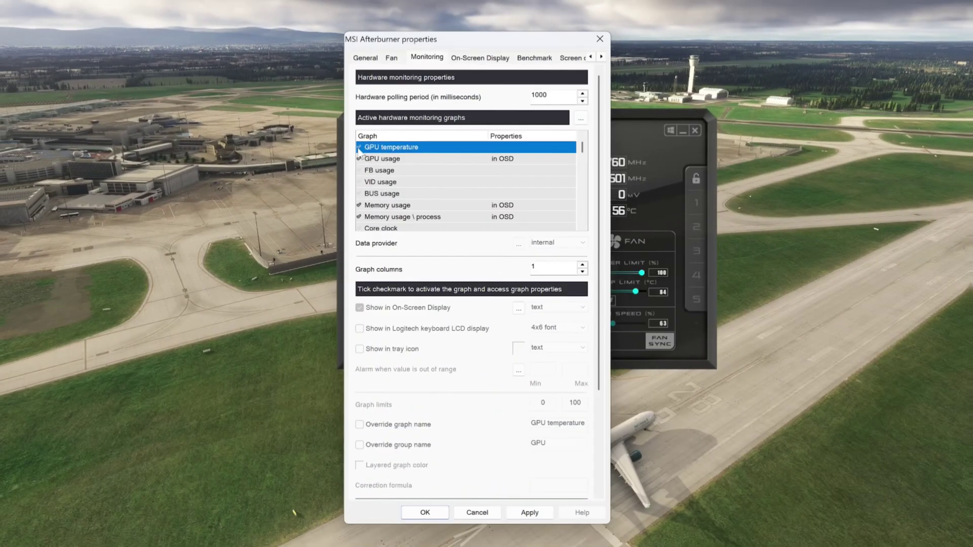
{"action": "left_click", "coordinate": [359, 148]}
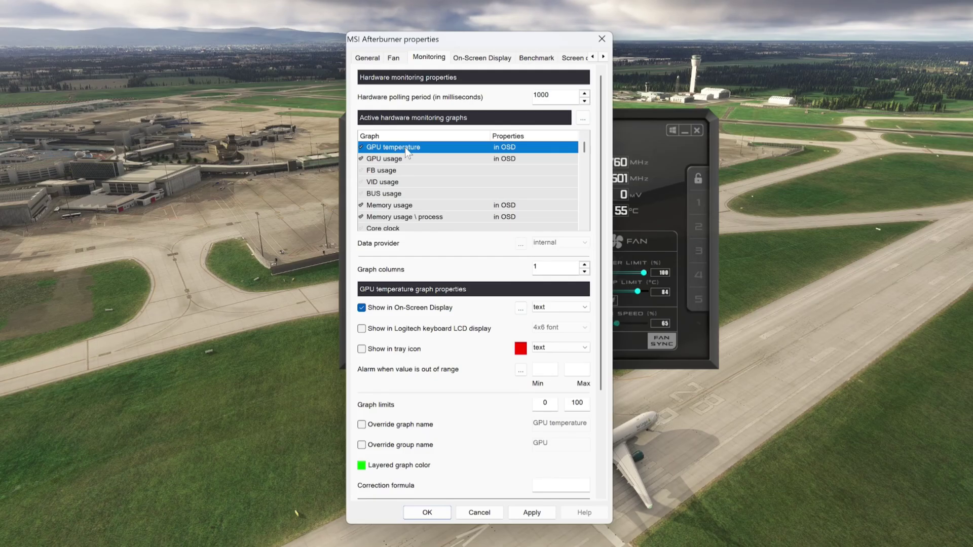
{"action": "mouse_move", "coordinate": [446, 312]}
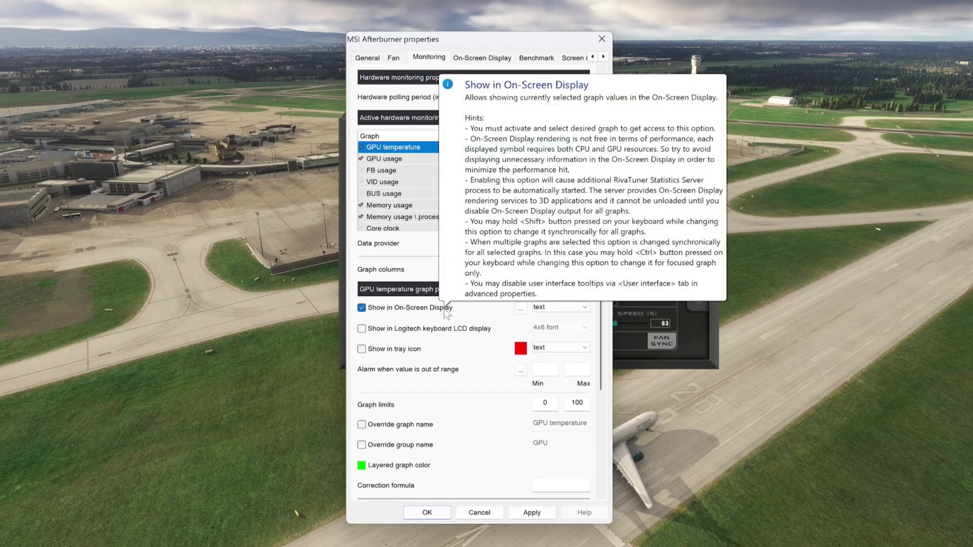
{"action": "key", "text": "alt+Tab"}
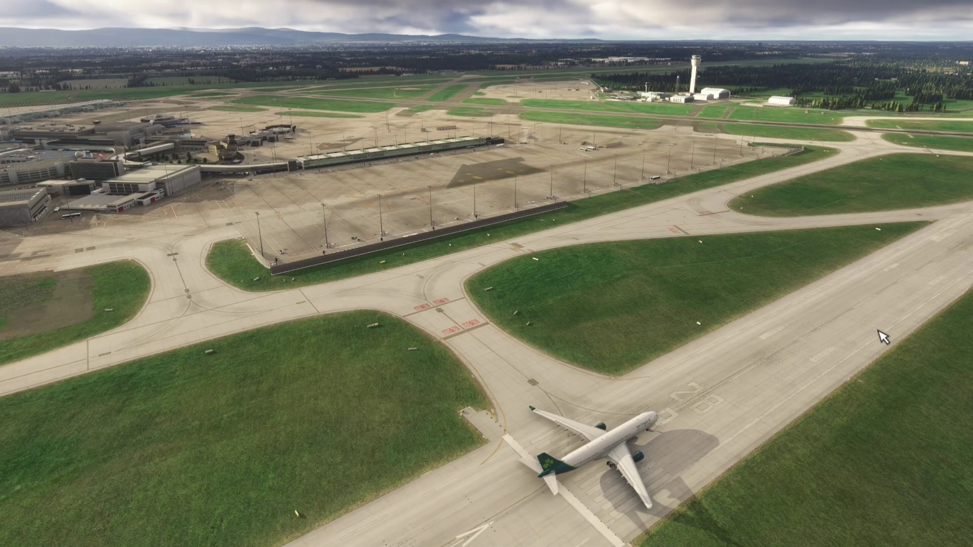
{"action": "key", "text": "super"}
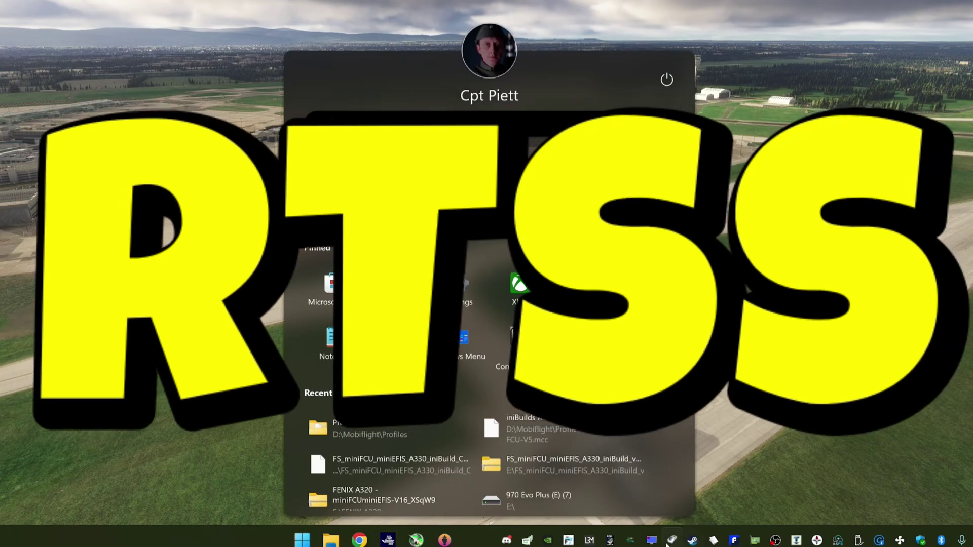
Launch RivaTuner Statistics Server from the system tray so its stats overlay renders over the sim
{"action": "left_click", "coordinate": [651, 540]}
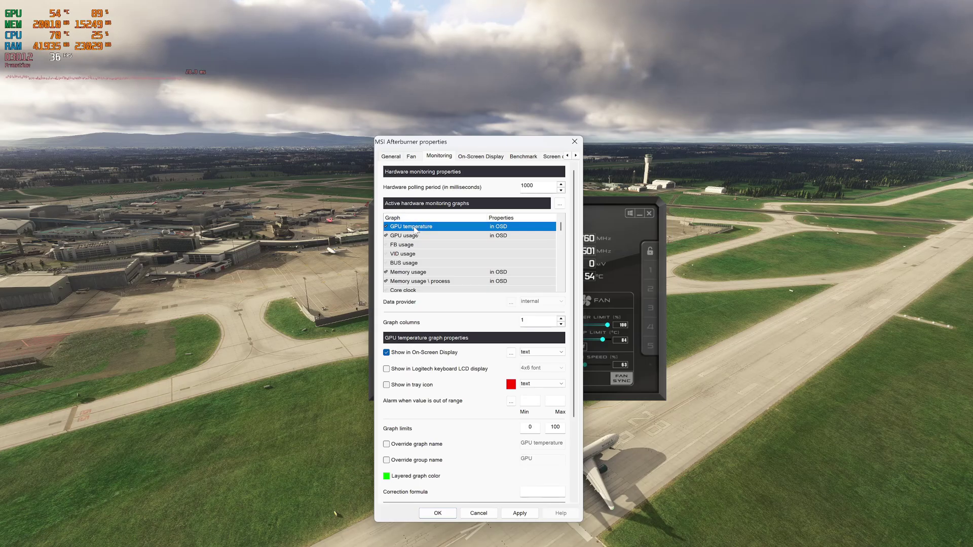
Turn GPU temperature's on-screen display off and back on, applying each change
{"action": "left_click", "coordinate": [387, 352]}
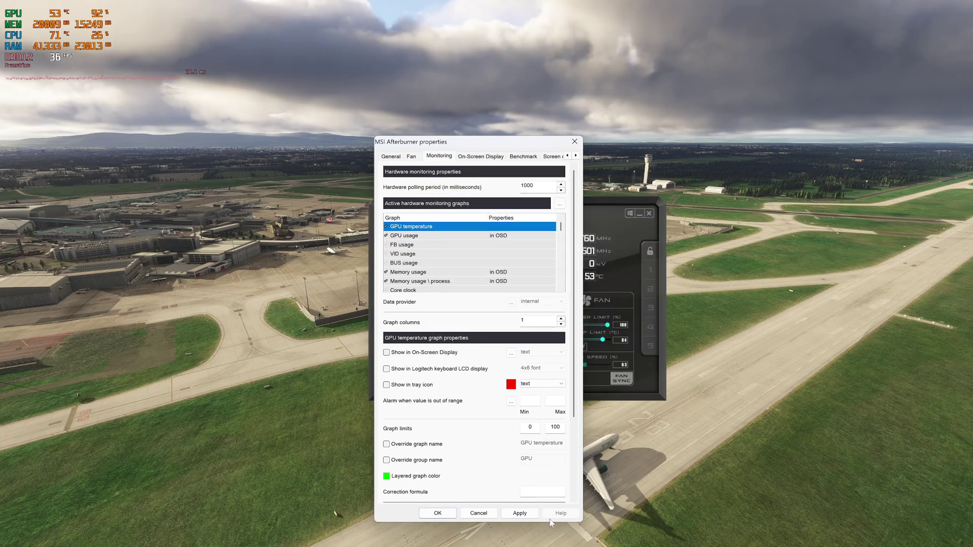
{"action": "left_click", "coordinate": [525, 514]}
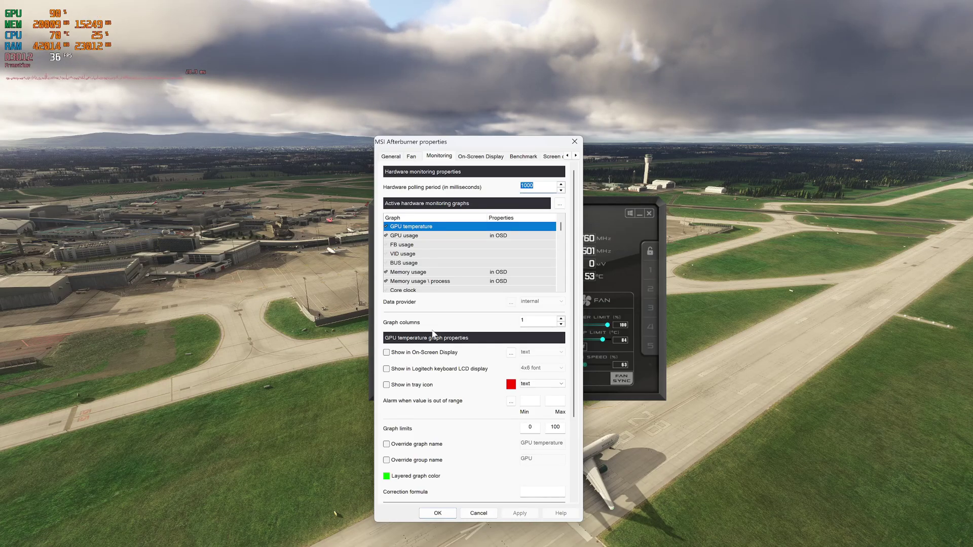
{"action": "left_click", "coordinate": [386, 352]}
{"action": "left_click", "coordinate": [519, 513]}
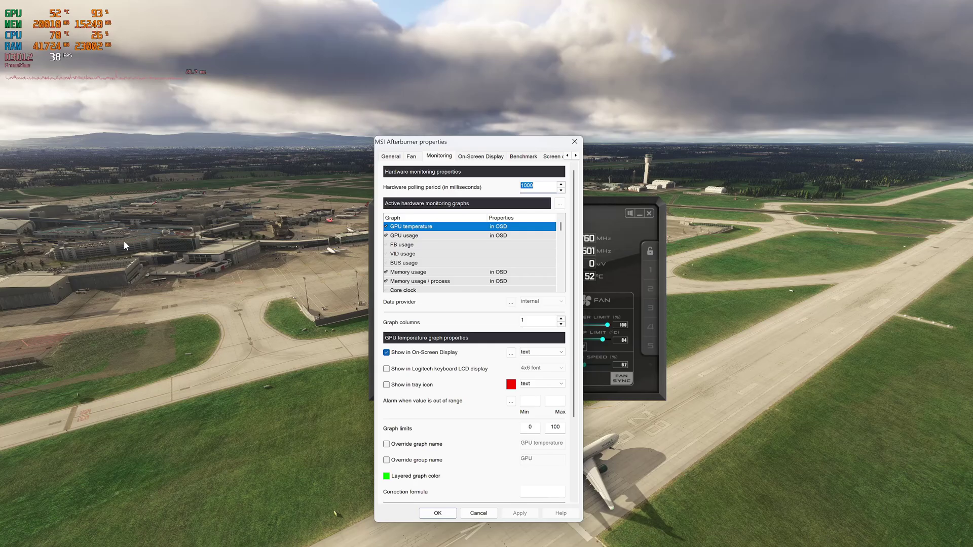
Switch Memory usage's on-screen display off and back on in Afterburner's monitoring settings
{"action": "left_click", "coordinate": [412, 274]}
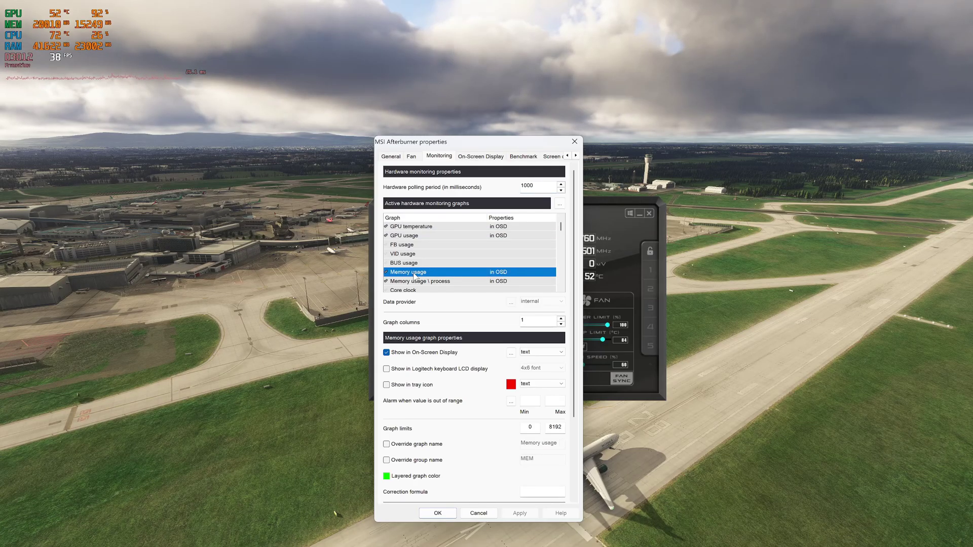
{"action": "left_click", "coordinate": [414, 274]}
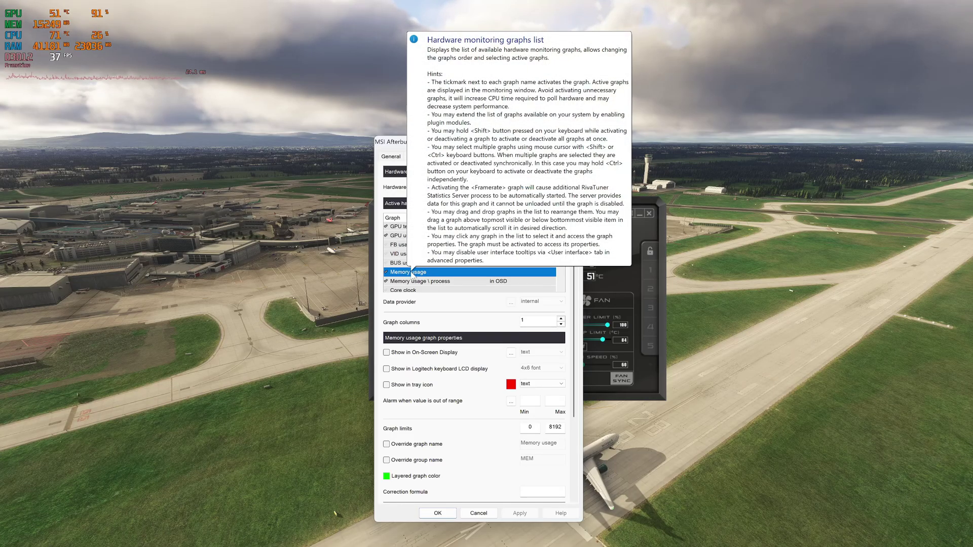
{"action": "left_click", "coordinate": [415, 274]}
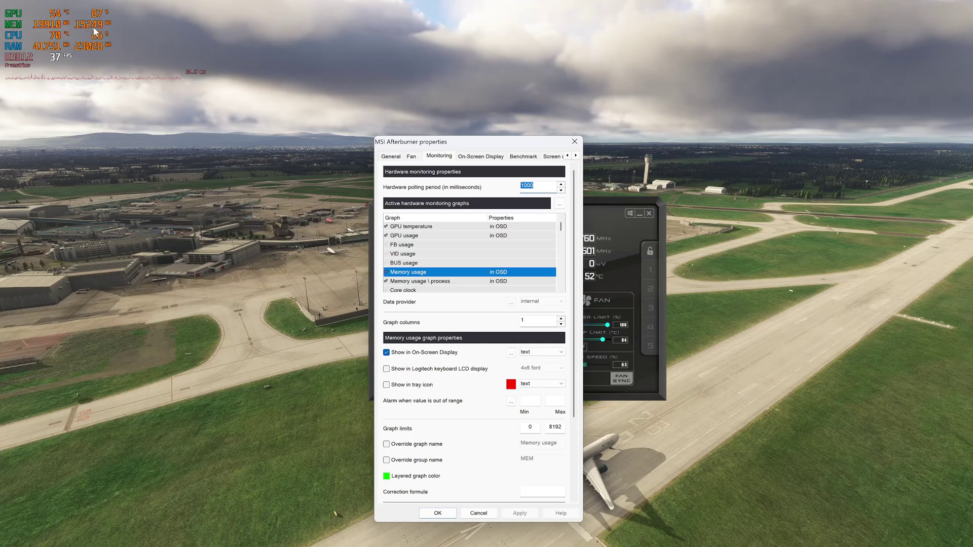
{"action": "scroll", "coordinate": [451, 248], "scroll_direction": "down", "scroll_amount": 4}
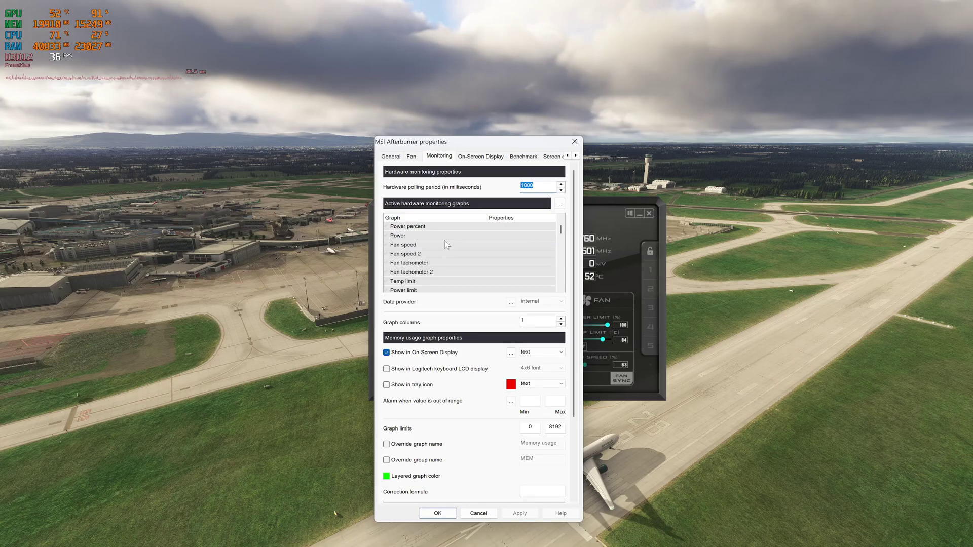